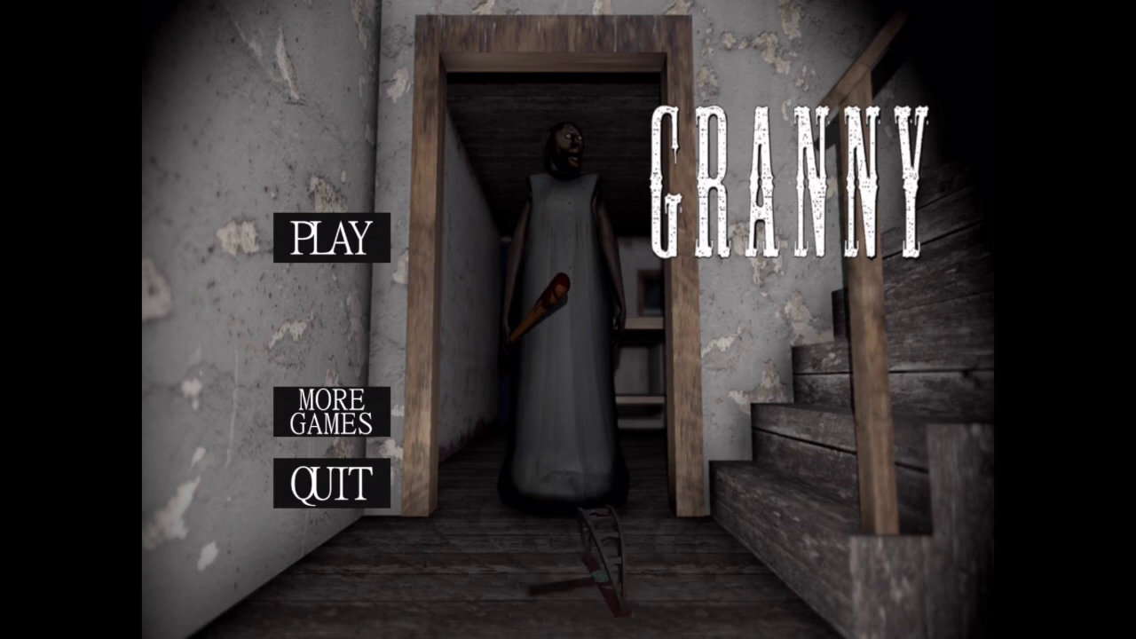
# Start a new Granny game from the main menu
pyautogui.click(331, 237)
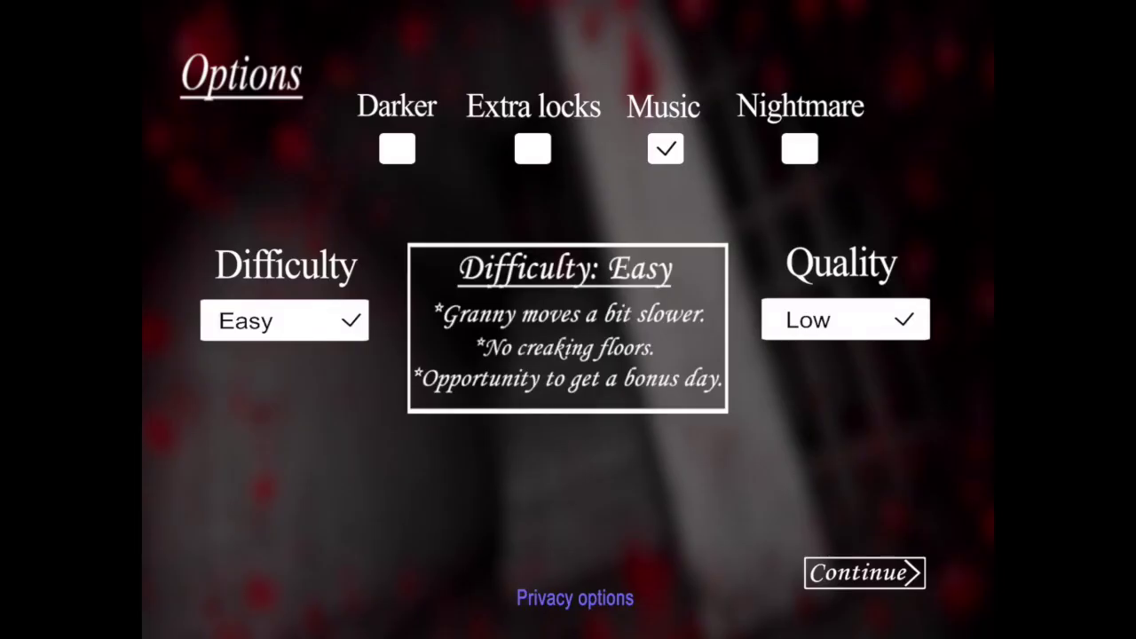
# Accept the Easy difficulty settings and move past the tip screen
pyautogui.click(864, 572)
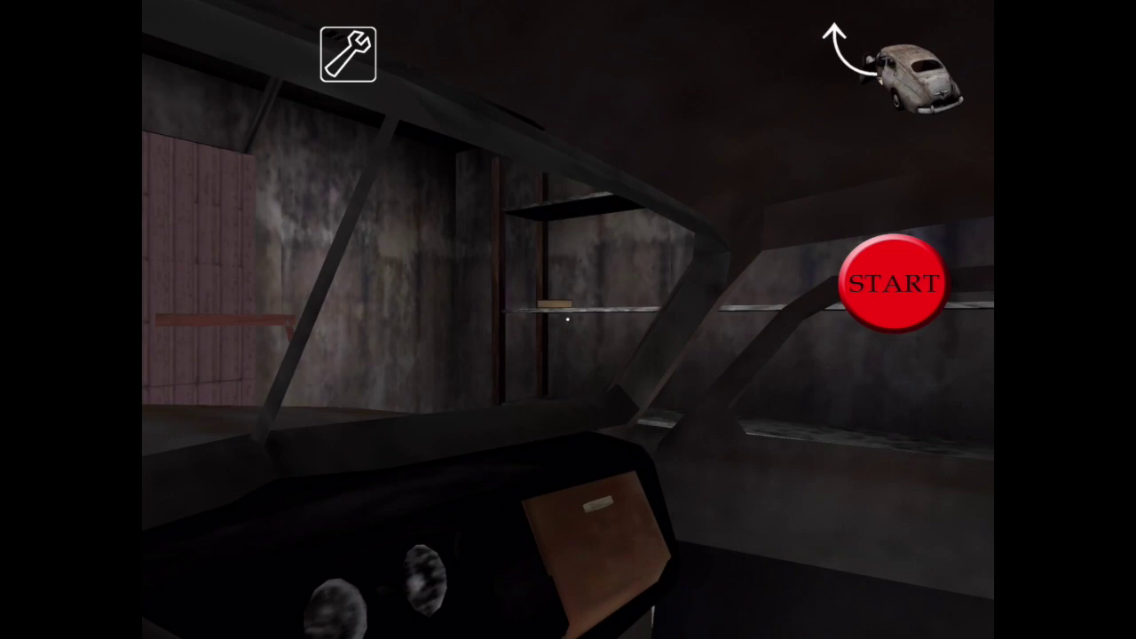
# Try starting Granny's car and glance around inside after it refuses
pyautogui.click(892, 283)
pyautogui.moveTo(621, 319); pyautogui.dragTo(355, 319)
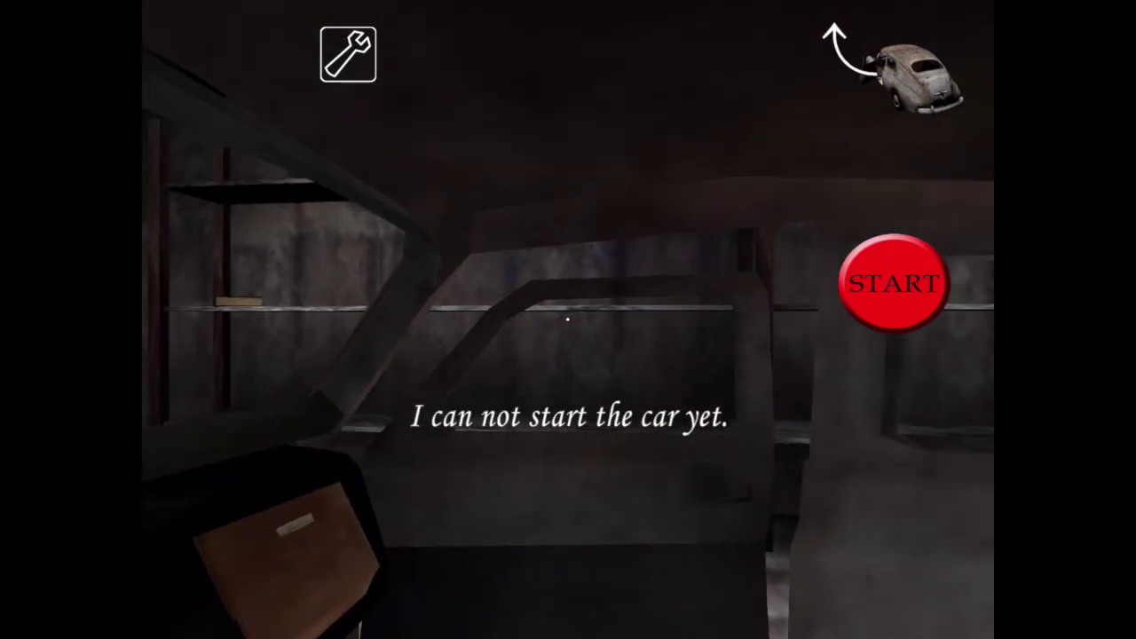
pyautogui.moveTo(568, 354)
pyautogui.mouseDown()
pyautogui.moveTo(355, 266)
pyautogui.moveTo(568, 355)
pyautogui.mouseUp()
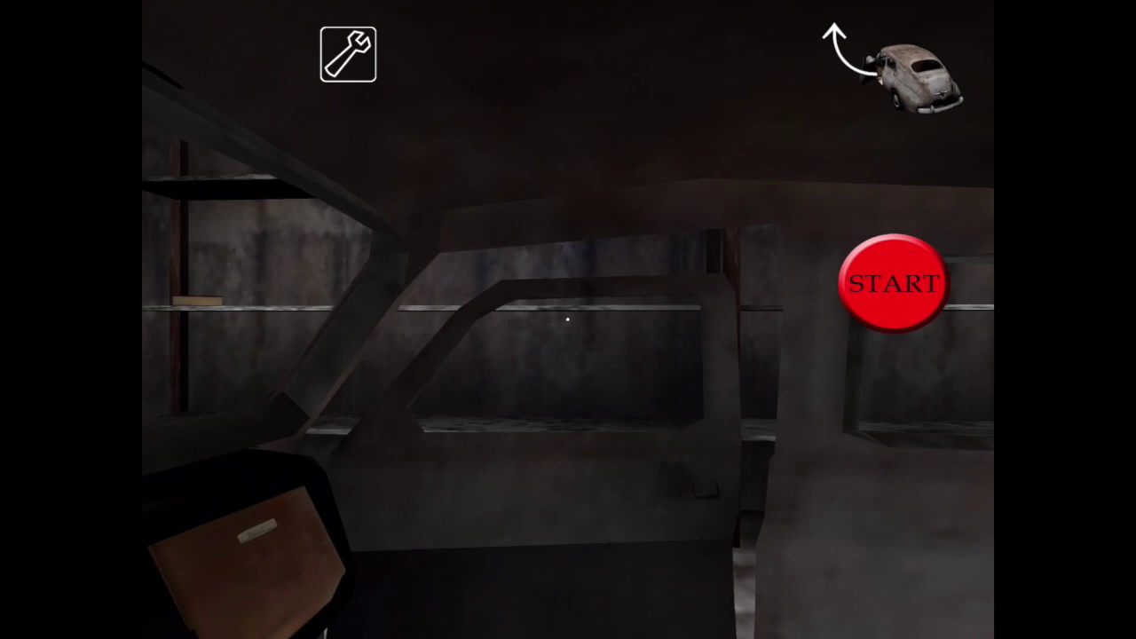
# Look around the car interior toward the back, side window and rear window
pyautogui.moveTo(709, 355); pyautogui.dragTo(355, 310)
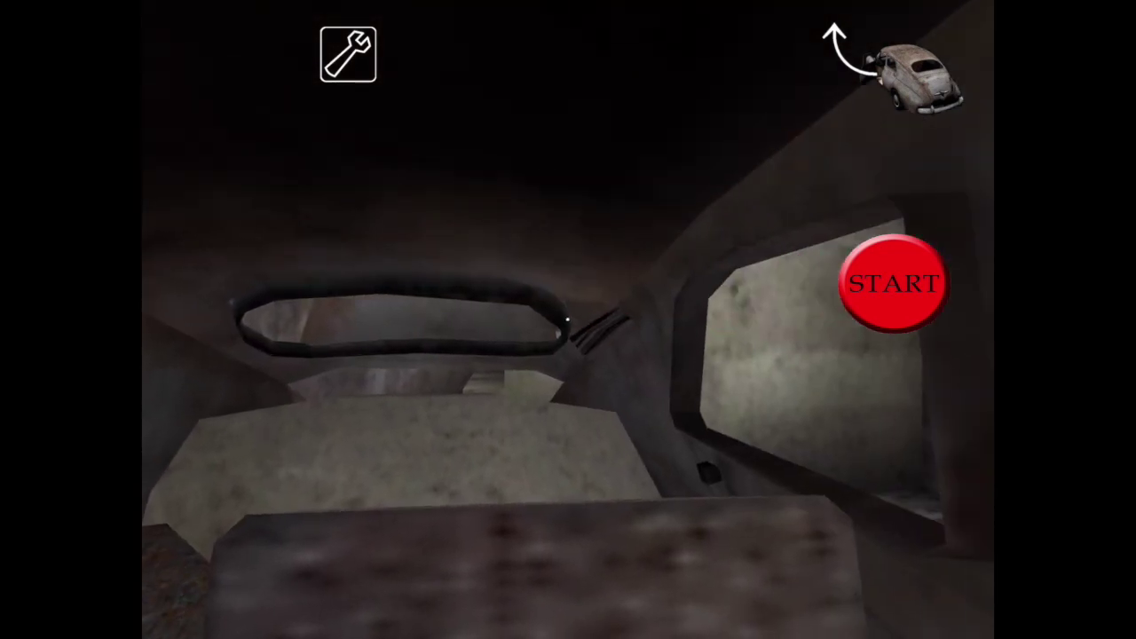
pyautogui.moveTo(444, 355); pyautogui.dragTo(585, 355)
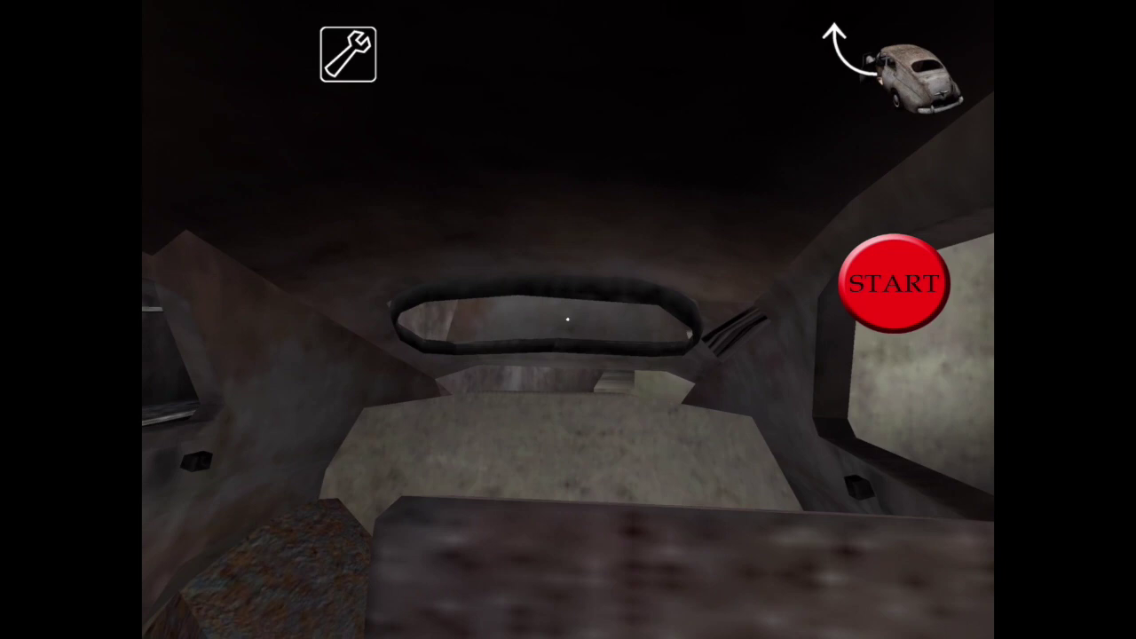
pyautogui.moveTo(444, 355); pyautogui.dragTo(754, 355)
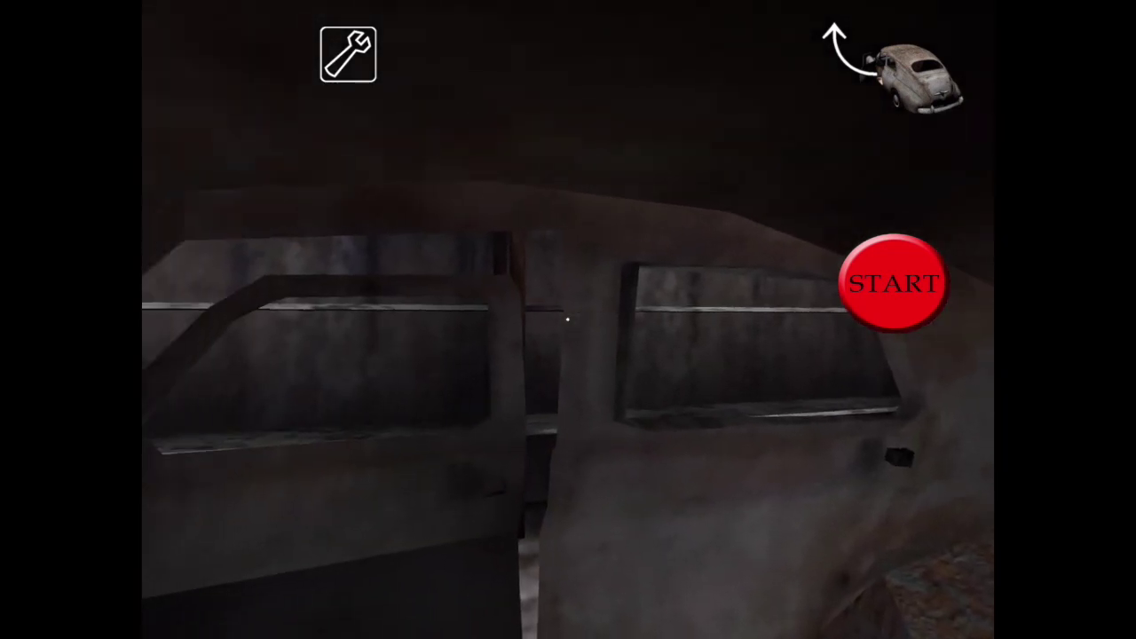
pyautogui.moveTo(621, 355); pyautogui.dragTo(444, 355)
pyautogui.moveTo(710, 355); pyautogui.dragTo(399, 355)
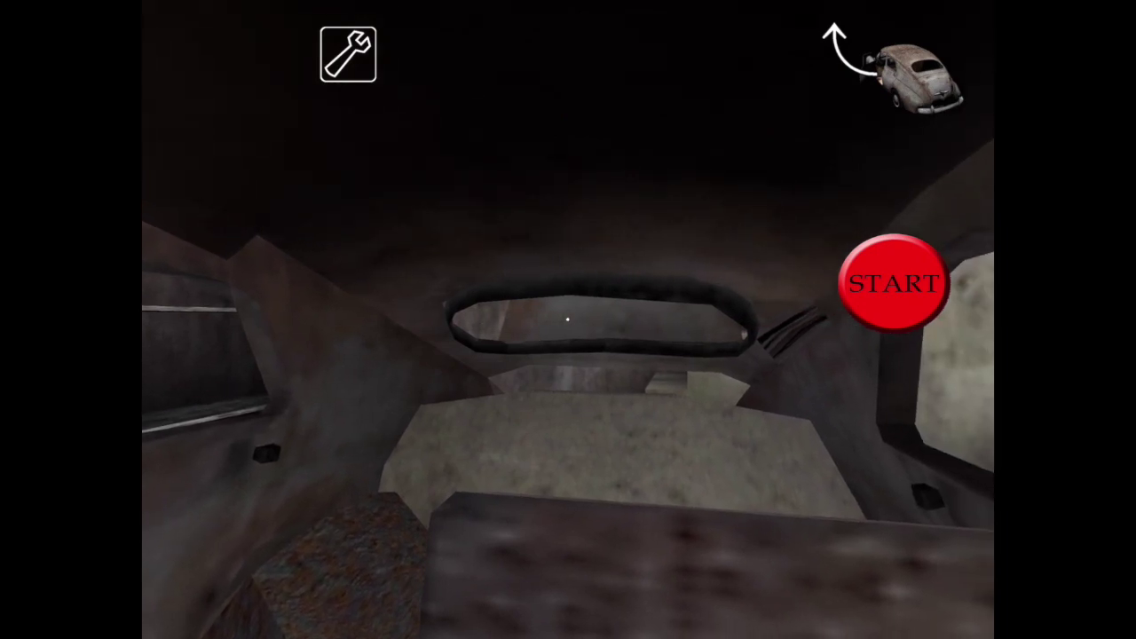
pyautogui.moveTo(665, 355)
pyautogui.mouseDown()
pyautogui.moveTo(443, 355)
pyautogui.moveTo(709, 355)
pyautogui.moveTo(533, 355)
pyautogui.mouseUp()
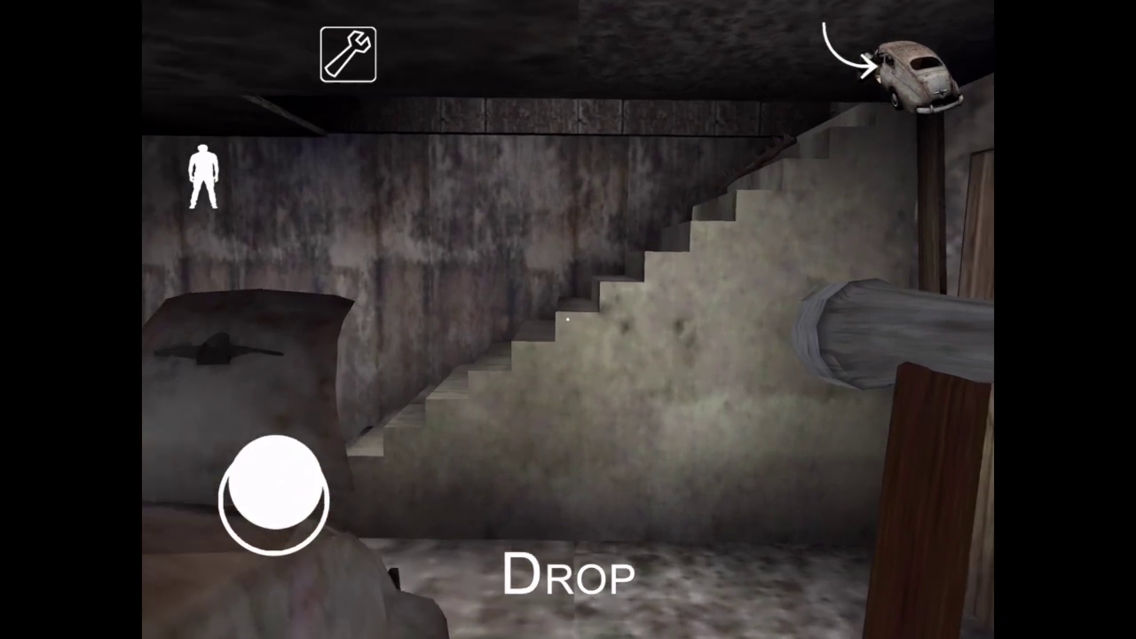
# Walk up the stairs and forward into the garage toward the car
pyautogui.moveTo(274, 493); pyautogui.dragTo(274, 443)
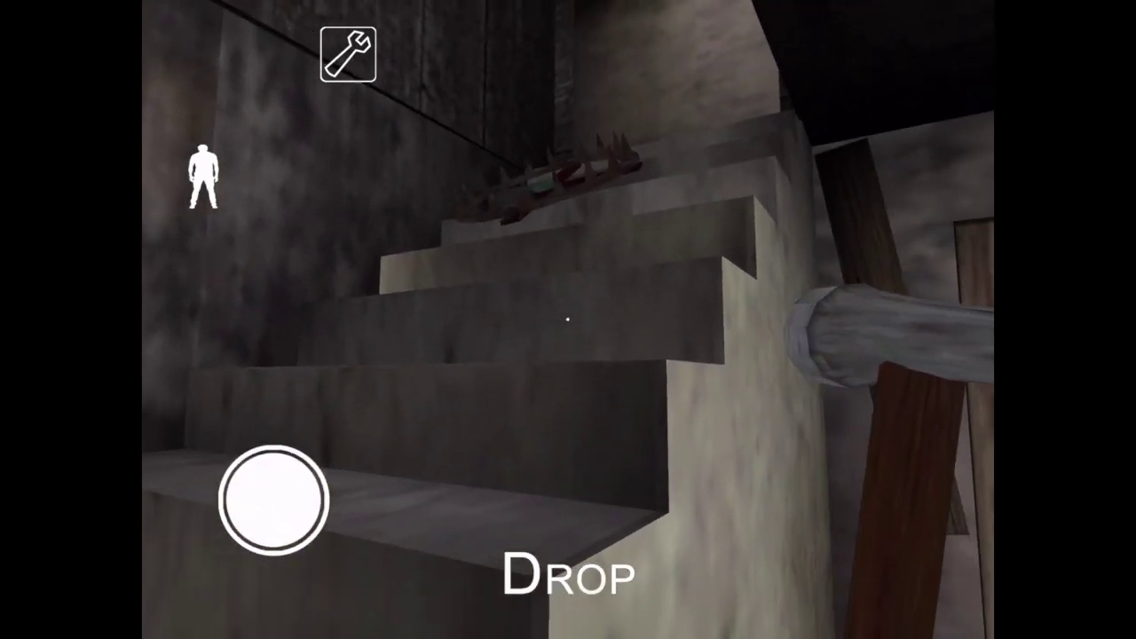
pyautogui.moveTo(274, 497); pyautogui.dragTo(276, 435)
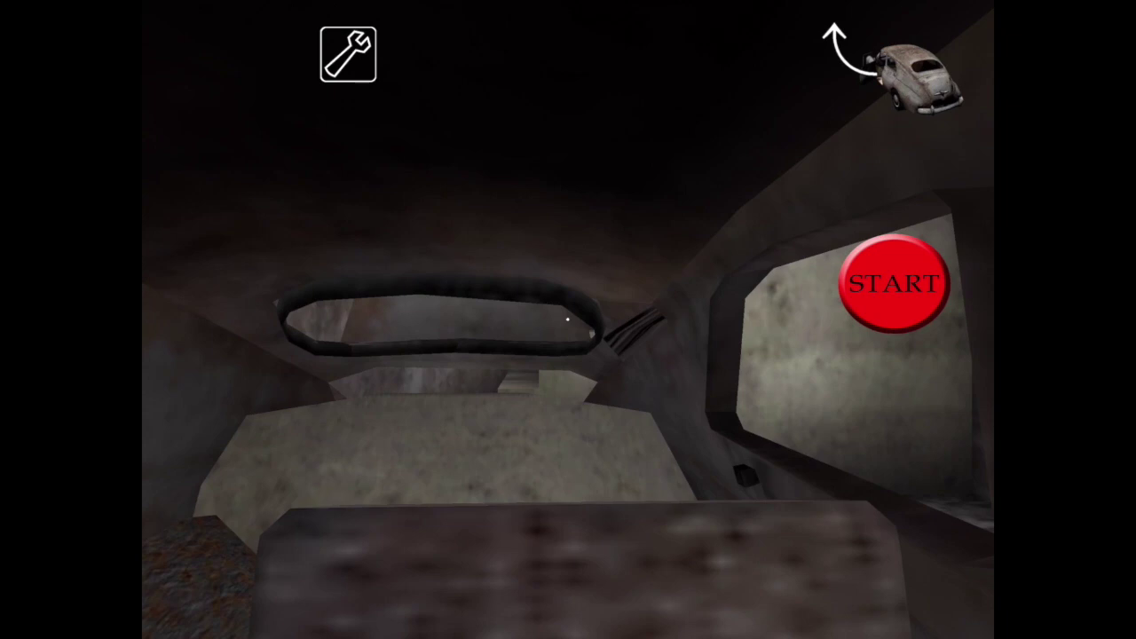
# Try starting the car again, then climb out beside the basement staircase
pyautogui.click(893, 284)
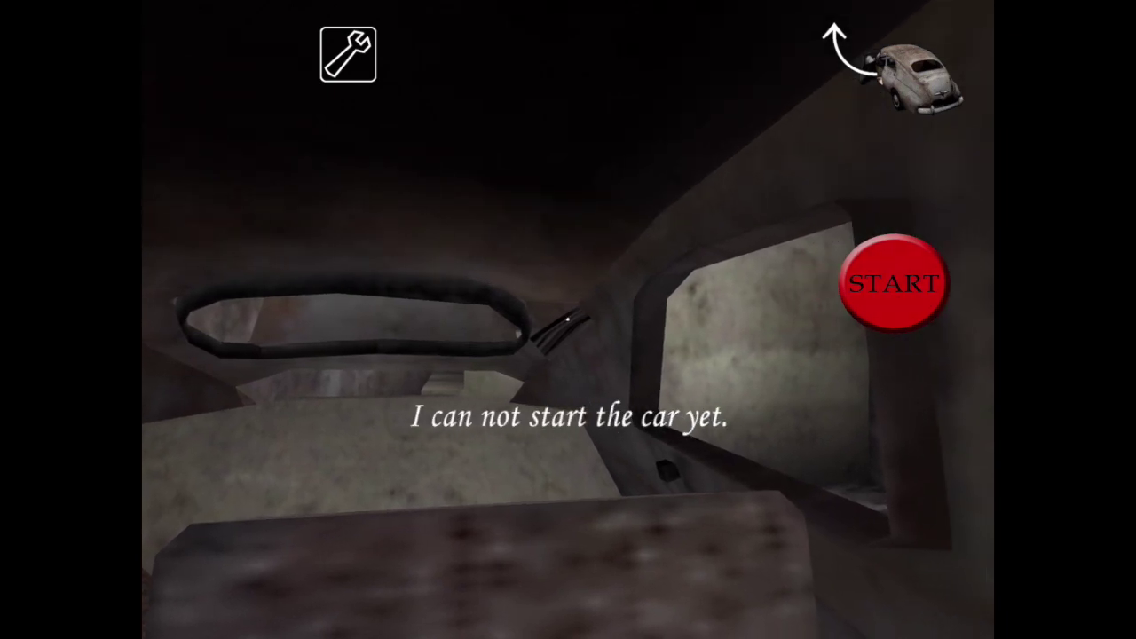
pyautogui.click(914, 76)
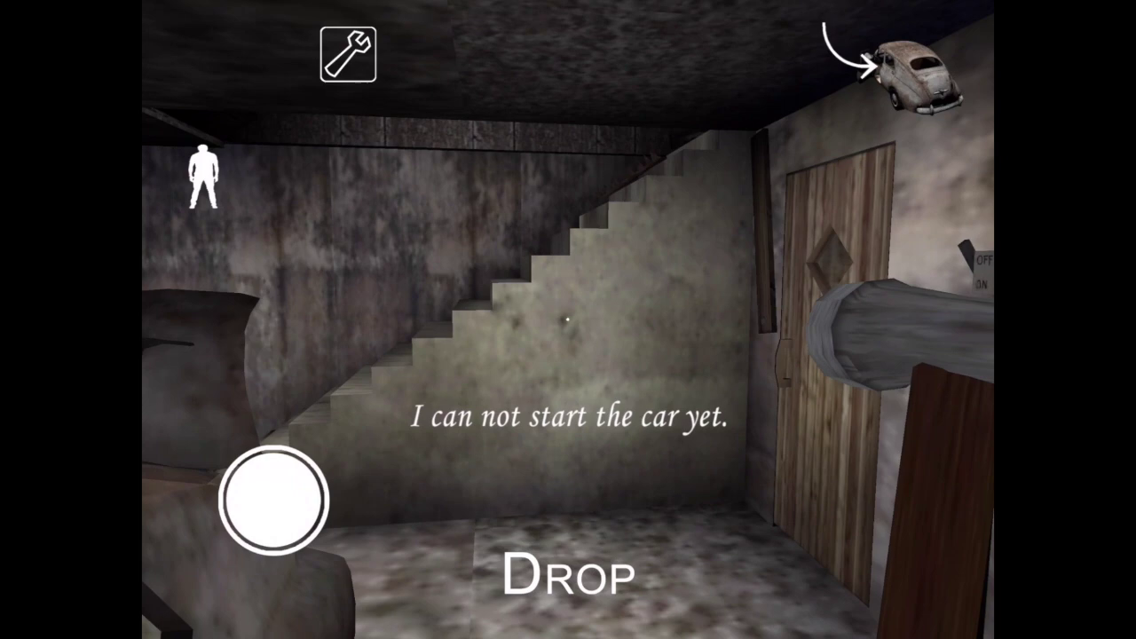
# Walk through the shelf-room door into the garage, then back toward the wooden basement door
pyautogui.moveTo(273, 500)
pyautogui.mouseDown()
pyautogui.moveTo(220, 479)
pyautogui.moveTo(327, 508)
pyautogui.moveTo(292, 426)
pyautogui.mouseUp()
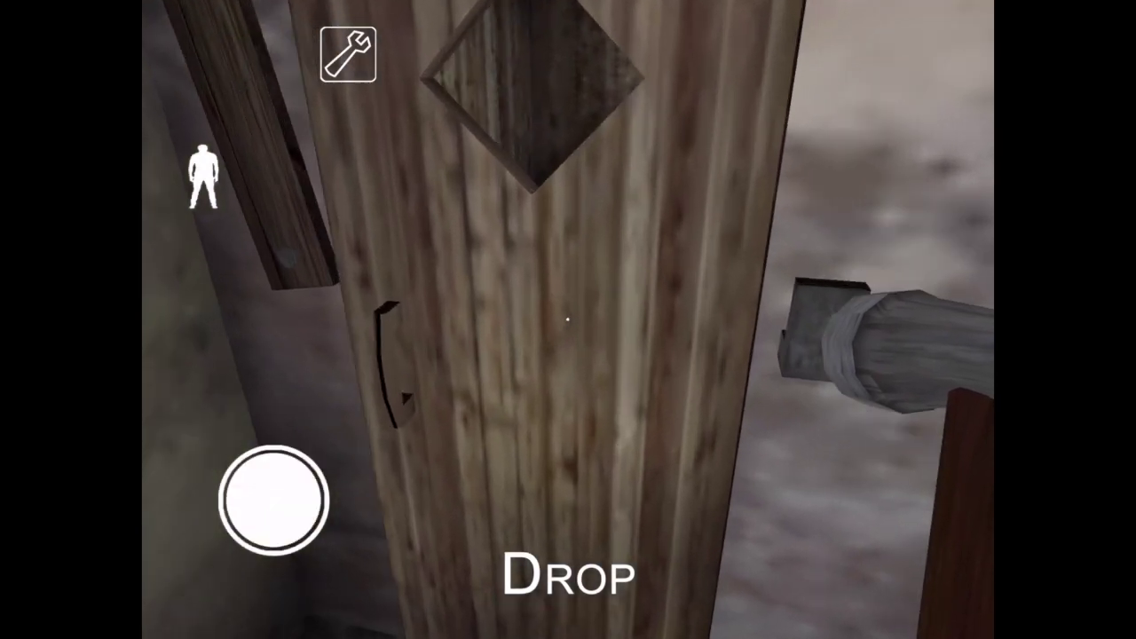
pyautogui.moveTo(273, 500); pyautogui.dragTo(230, 461)
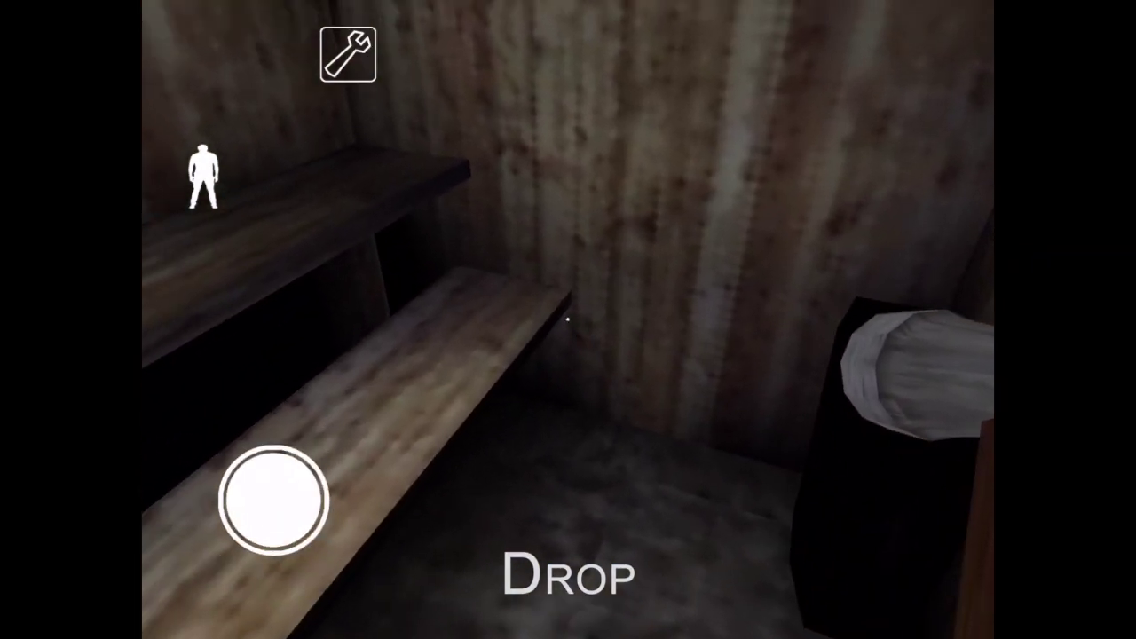
pyautogui.moveTo(274, 499)
pyautogui.mouseDown()
pyautogui.moveTo(299, 433)
pyautogui.moveTo(266, 497)
pyautogui.mouseUp()
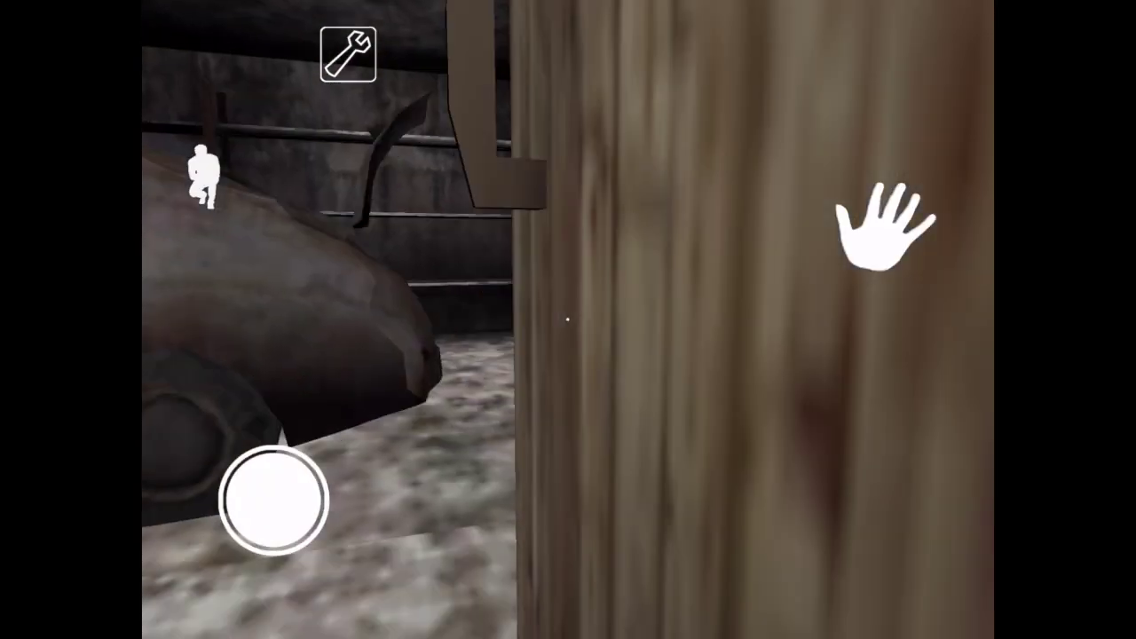
pyautogui.moveTo(273, 500); pyautogui.dragTo(315, 532)
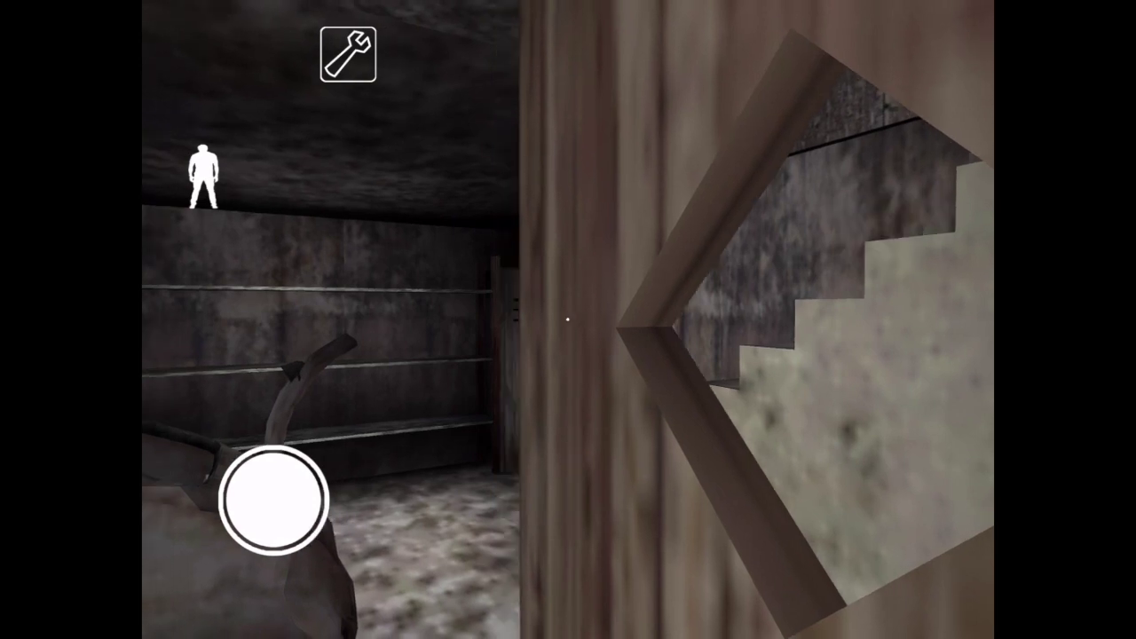
pyautogui.moveTo(274, 500); pyautogui.dragTo(239, 475)
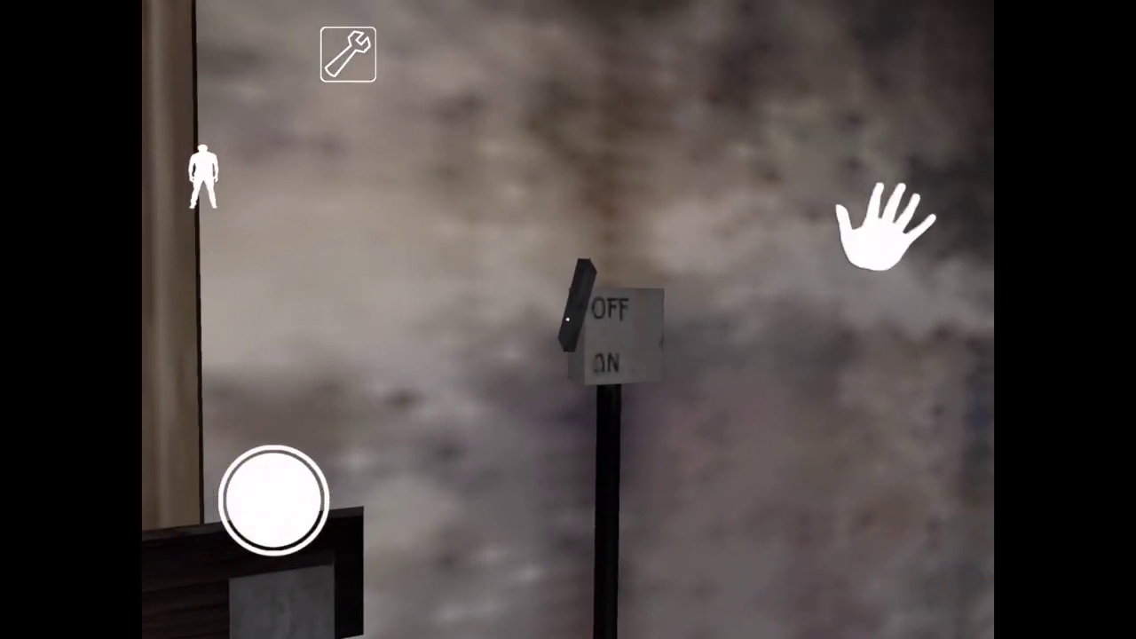
pyautogui.moveTo(273, 499); pyautogui.dragTo(249, 533)
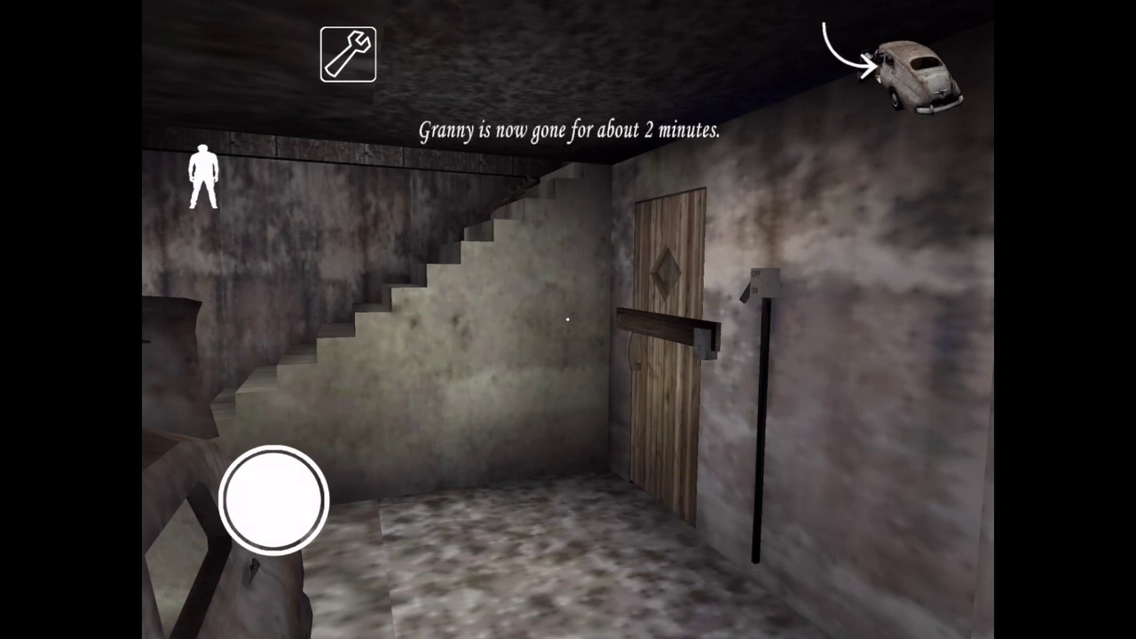
# Walk across the basement toward the stairs leading up into the house
pyautogui.moveTo(274, 500)
pyautogui.mouseDown()
pyautogui.moveTo(233, 432)
pyautogui.moveTo(273, 497)
pyautogui.moveTo(250, 432)
pyautogui.moveTo(272, 432)
pyautogui.mouseUp()
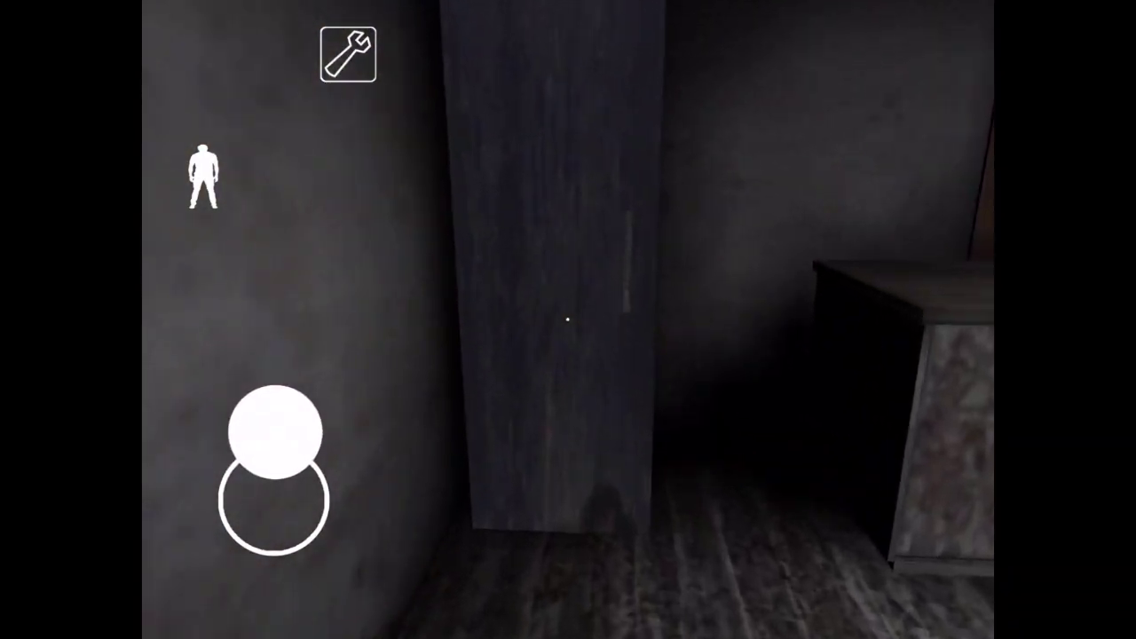
# Open the cabinet holding the screwdriver and search the kitchen counter cabinets
pyautogui.moveTo(272, 432)
pyautogui.mouseDown()
pyautogui.moveTo(273, 497)
pyautogui.moveTo(266, 434)
pyautogui.mouseUp()
pyautogui.click(870, 231)
pyautogui.moveTo(273, 500); pyautogui.dragTo(319, 499)
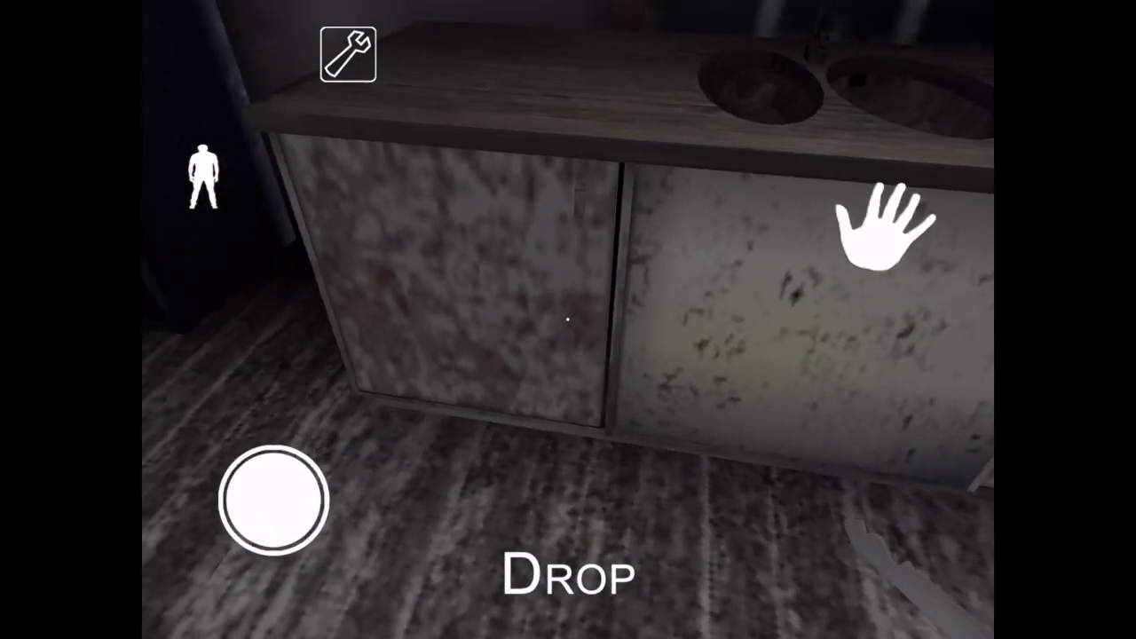
pyautogui.click(870, 231)
pyautogui.moveTo(274, 499); pyautogui.dragTo(337, 484)
pyautogui.moveTo(273, 499); pyautogui.dragTo(328, 499)
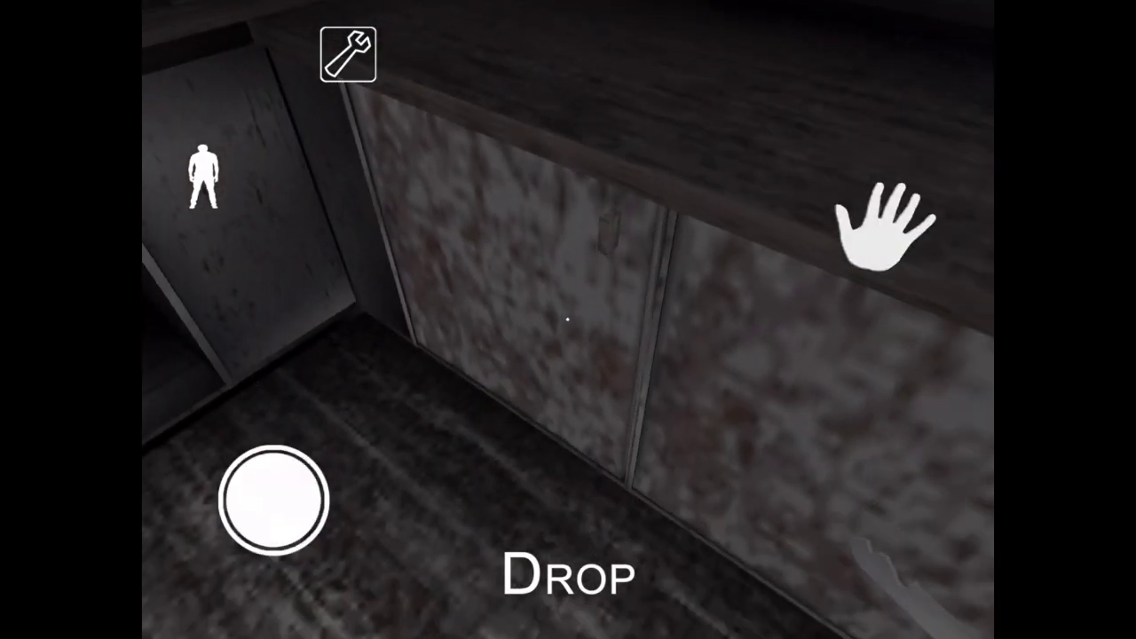
pyautogui.click(883, 226)
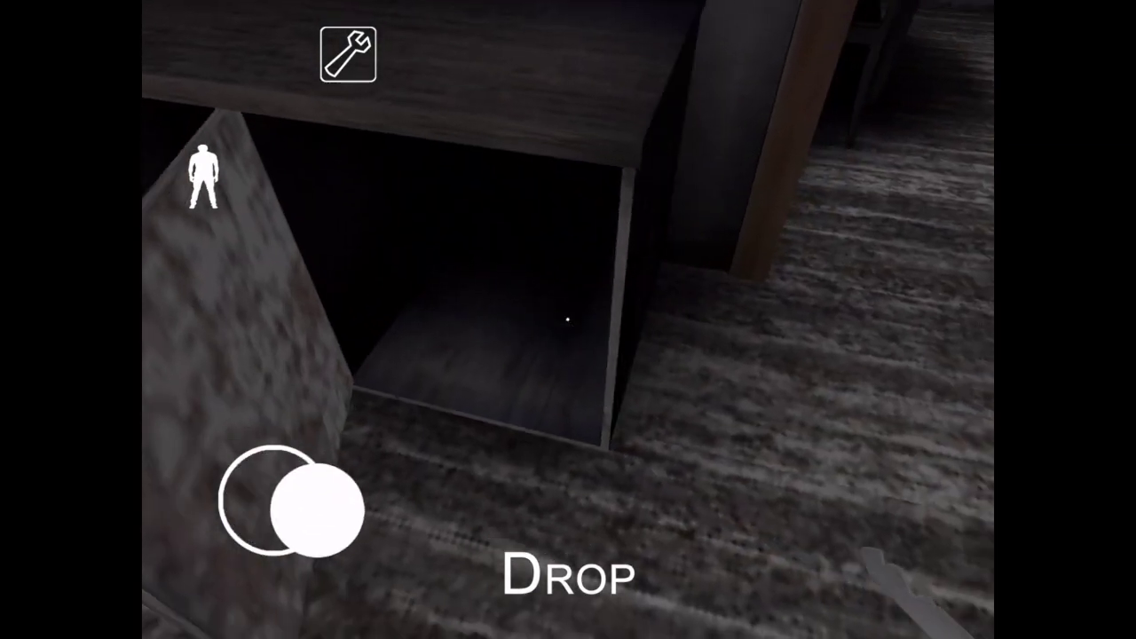
# Turn away from the microwave and walk into the hallway toward the dining room
pyautogui.moveTo(274, 500)
pyautogui.mouseDown()
pyautogui.moveTo(306, 506)
pyautogui.moveTo(293, 484)
pyautogui.moveTo(248, 479)
pyautogui.mouseUp()
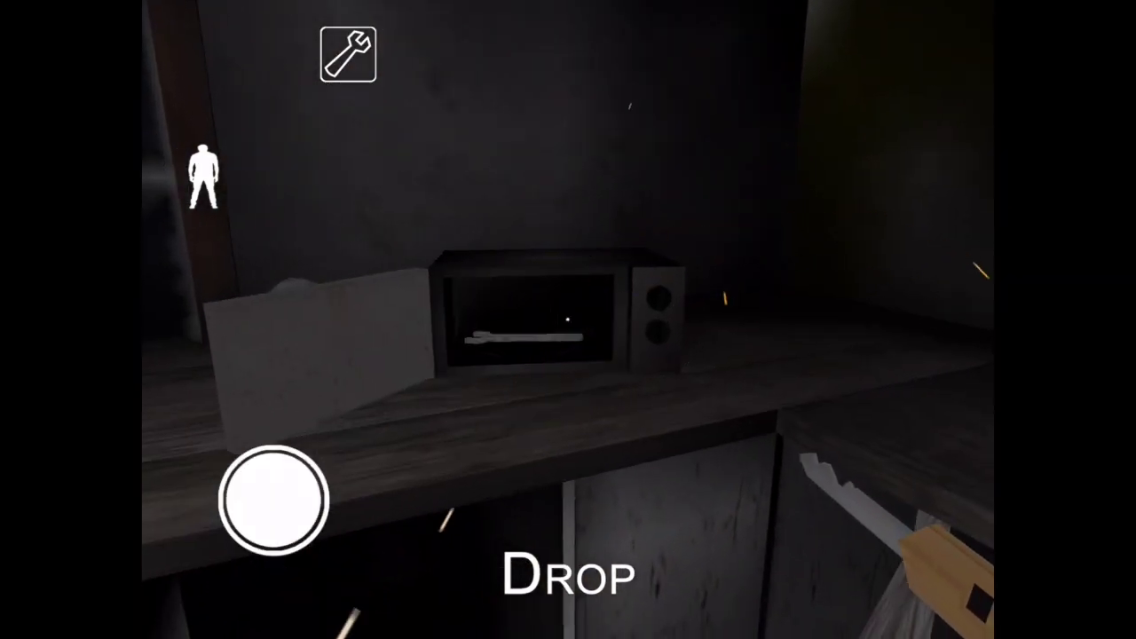
pyautogui.moveTo(568, 320); pyautogui.dragTo(799, 267)
pyautogui.moveTo(274, 500)
pyautogui.mouseDown()
pyautogui.moveTo(306, 439)
pyautogui.moveTo(220, 470)
pyautogui.moveTo(319, 435)
pyautogui.moveTo(220, 462)
pyautogui.mouseUp()
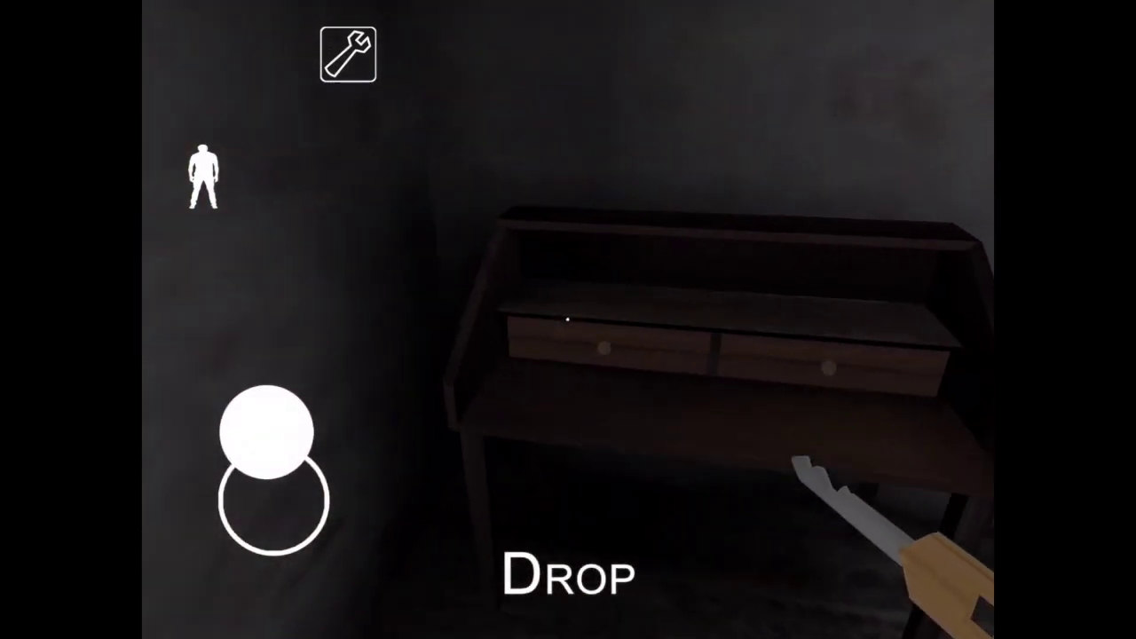